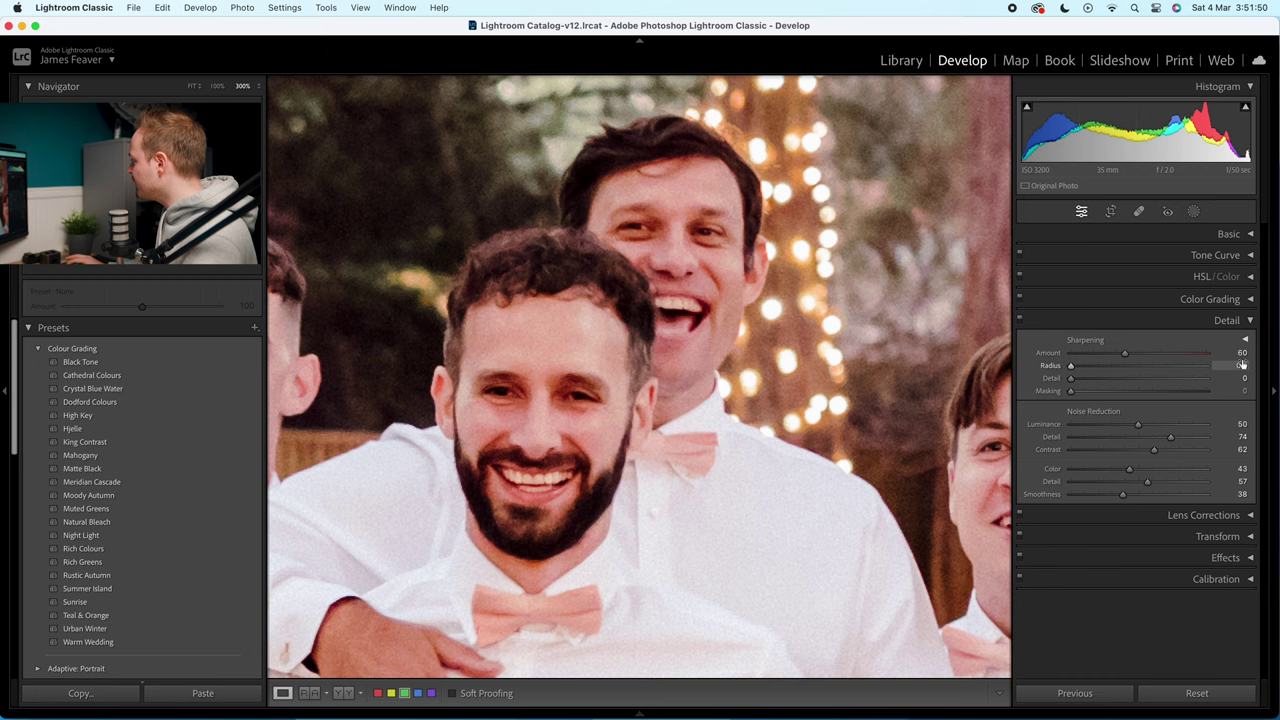
Step: Raise sharpening Radius to 2.2 and Detail to about 93, checking faces in the zoomed photo
{"action": "left_click_drag", "start_coordinate": [1075, 370], "coordinate": [1190, 374]}
{"action": "left_click_drag", "start_coordinate": [1095, 372], "coordinate": [1146, 372]}
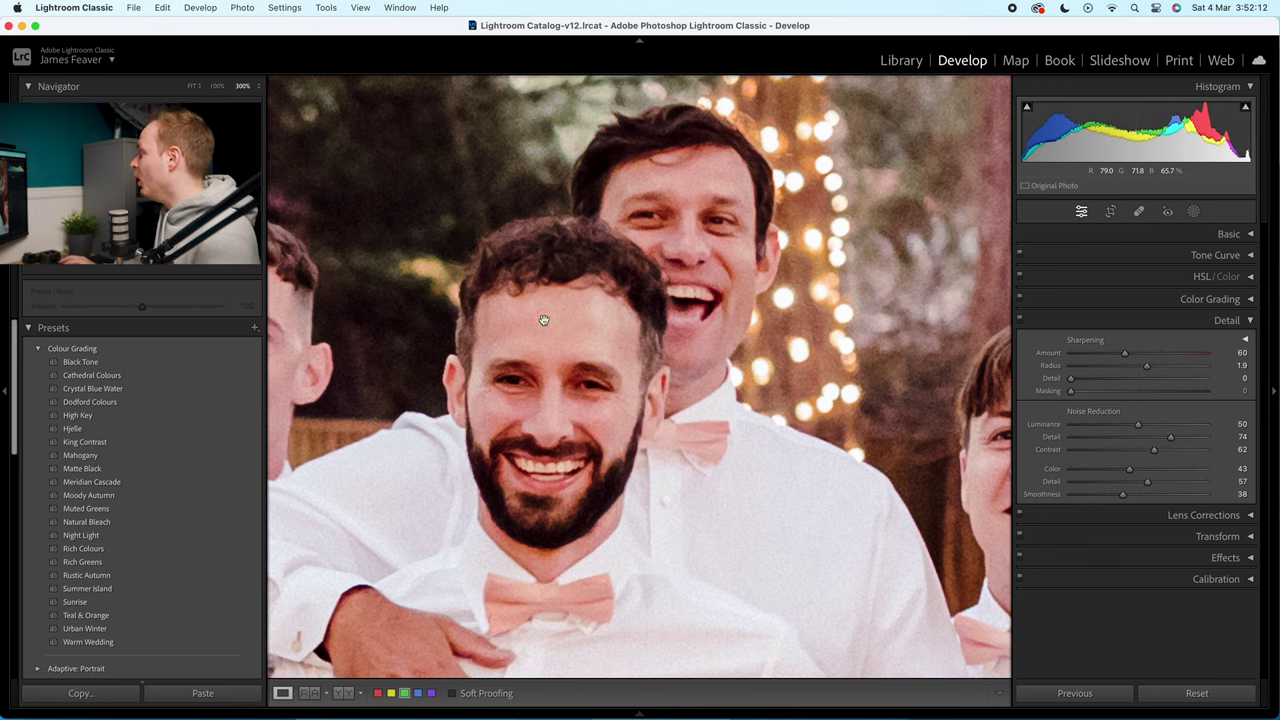
{"action": "left_click_drag", "start_coordinate": [578, 264], "coordinate": [568, 261]}
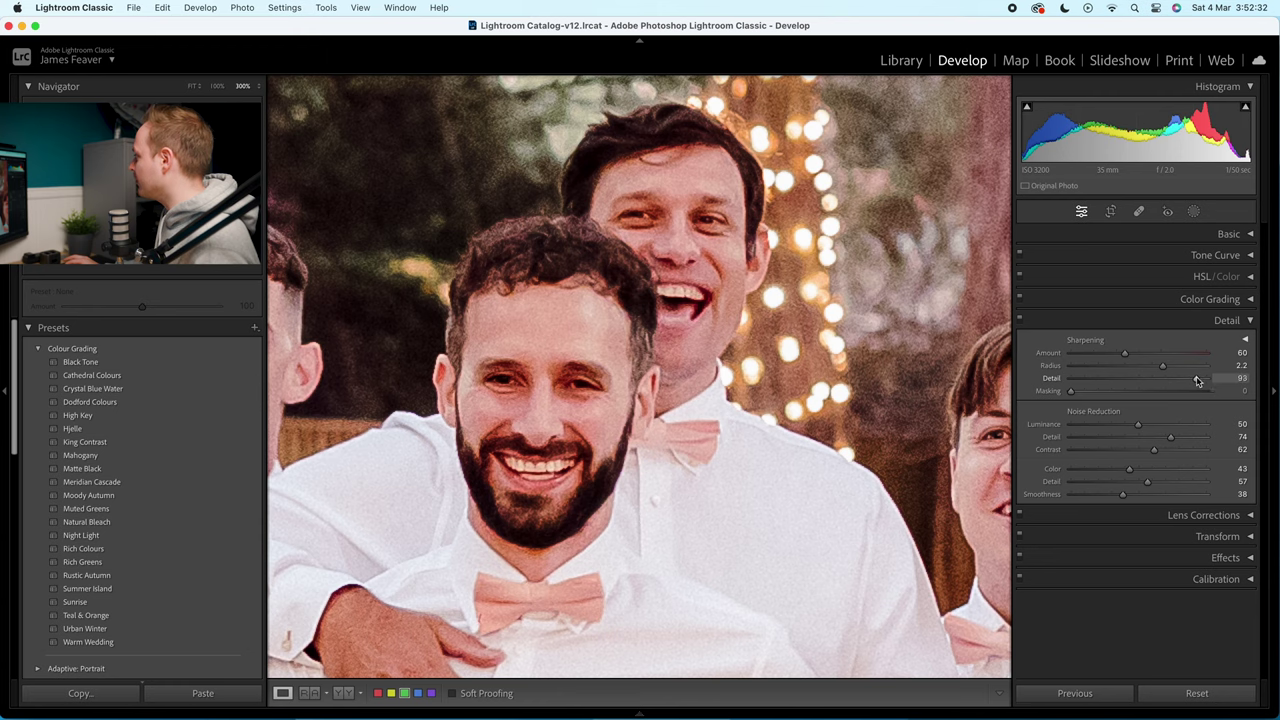
Step: Check the string lights and men's faces with Detail at 14, then fit the whole photo
{"action": "left_click_drag", "start_coordinate": [980, 205], "coordinate": [722, 290]}
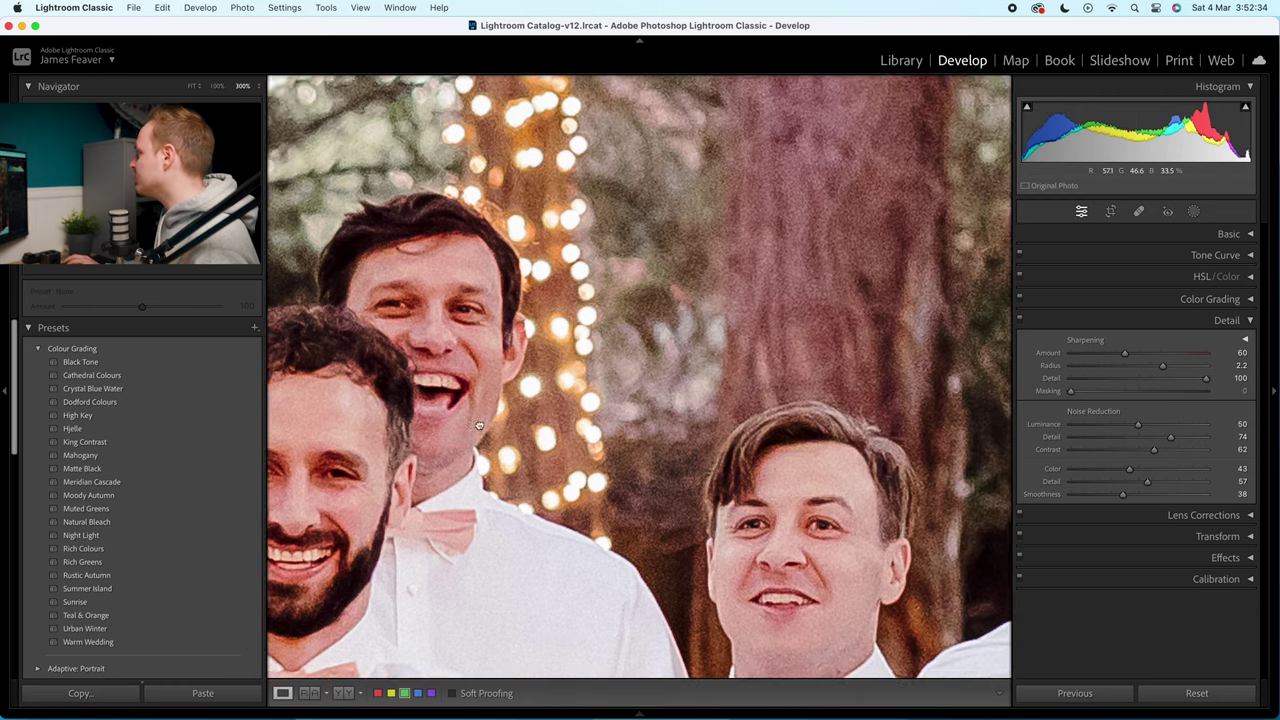
{"action": "left_click_drag", "start_coordinate": [832, 294], "coordinate": [730, 429]}
{"action": "left_click_drag", "start_coordinate": [662, 471], "coordinate": [1005, 331]}
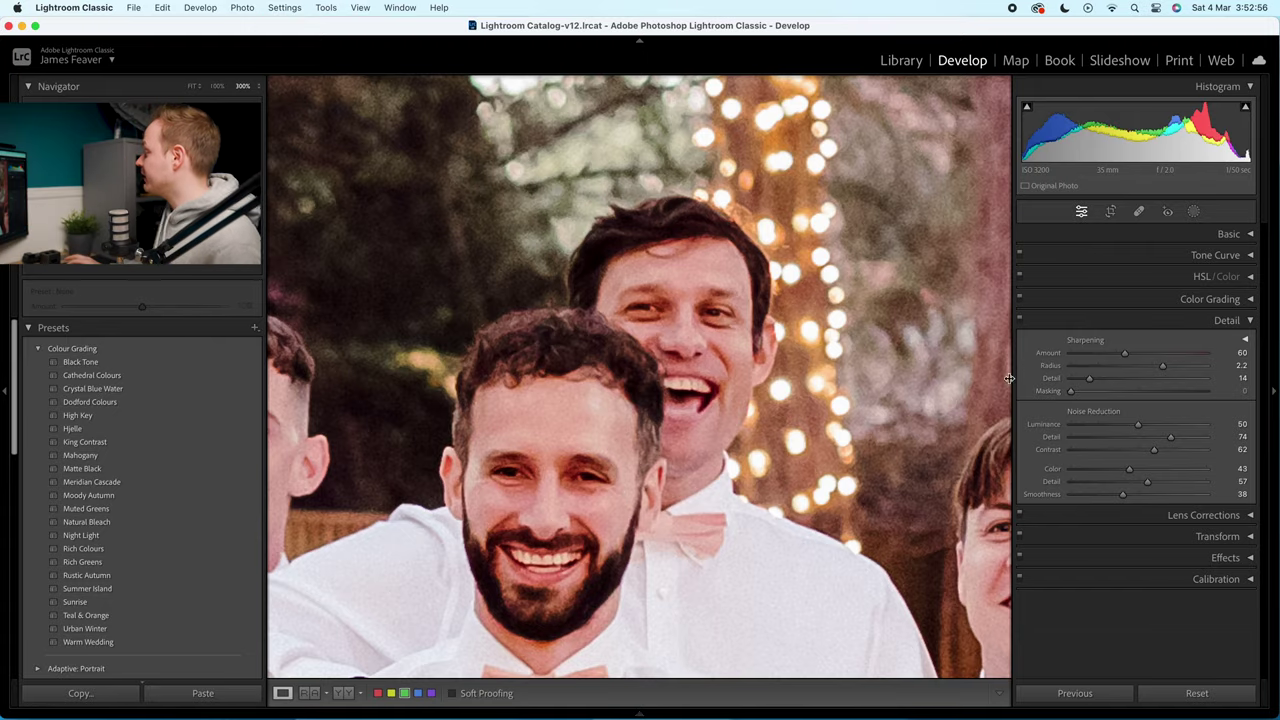
{"action": "left_click", "coordinate": [1009, 378]}
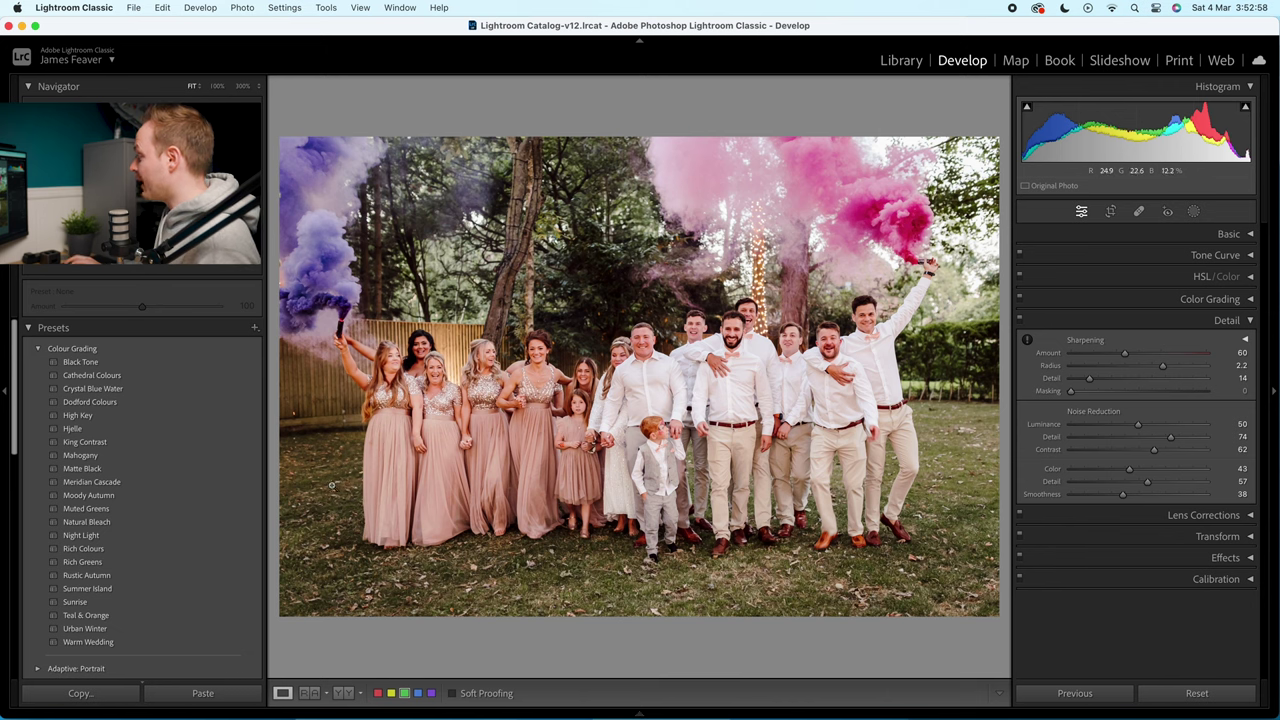
Step: Zoom to 300% on the foliage and man's face, setting sharpening Masking 47 and Detail 26
{"action": "left_click", "coordinate": [551, 237]}
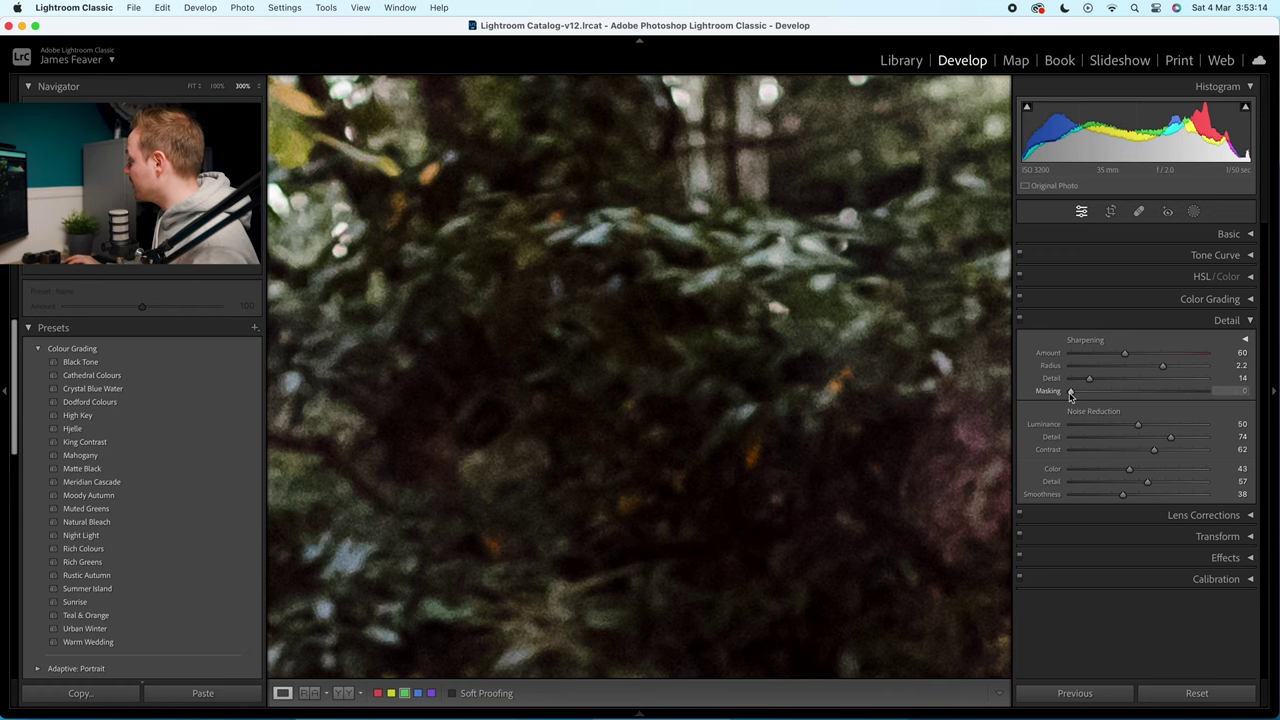
{"action": "left_click_drag", "start_coordinate": [771, 383], "coordinate": [400, 180]}
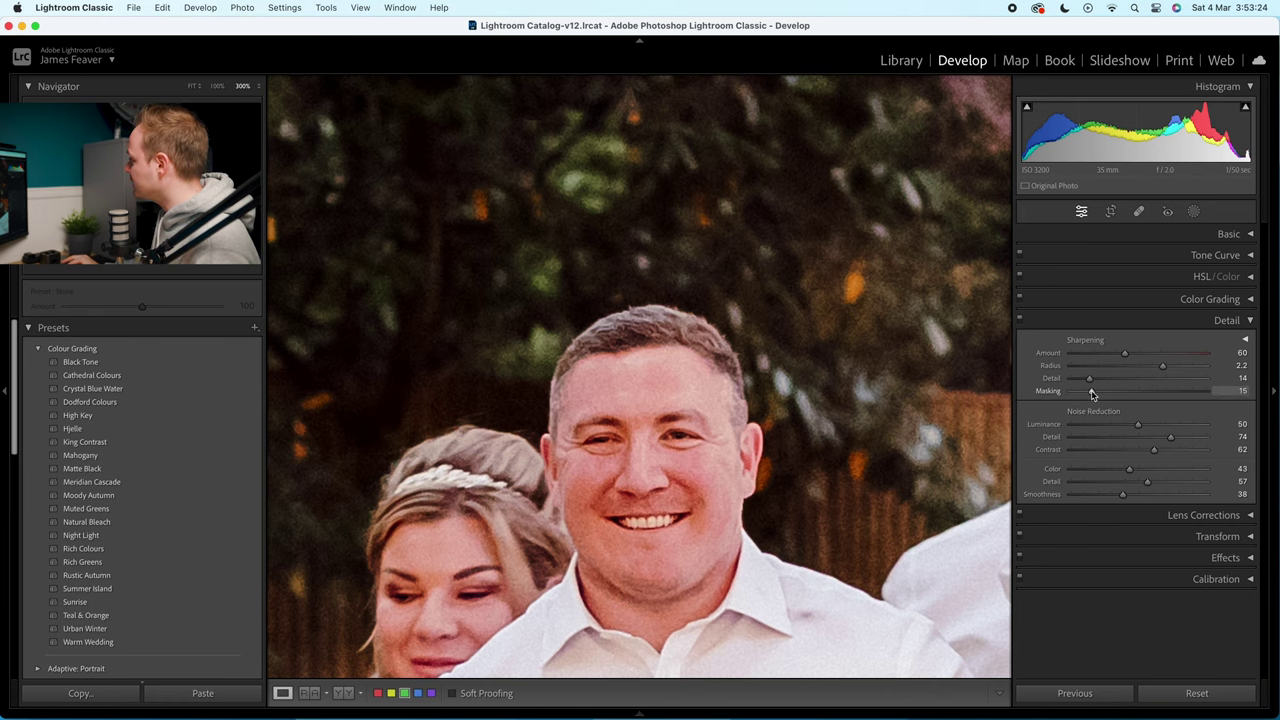
{"action": "left_click_drag", "start_coordinate": [1112, 395], "coordinate": [1114, 392]}
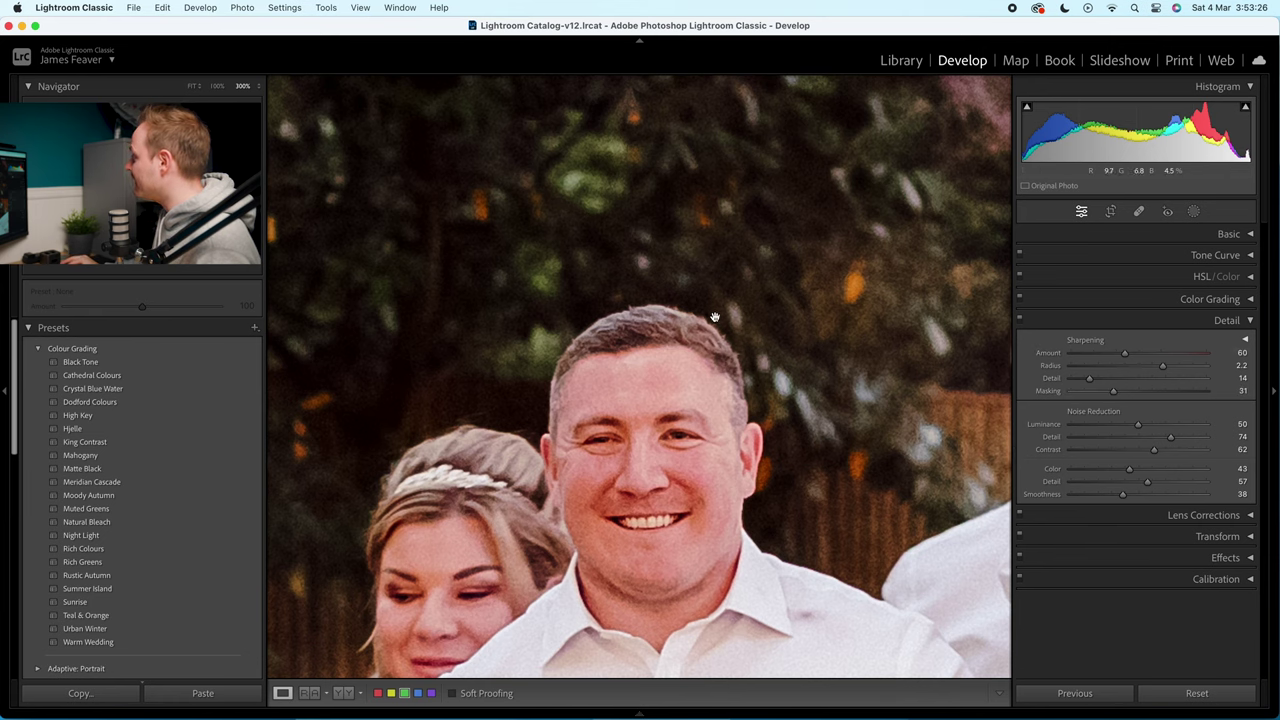
{"action": "left_click_drag", "start_coordinate": [811, 292], "coordinate": [691, 302]}
{"action": "left_click_drag", "start_coordinate": [781, 251], "coordinate": [884, 216]}
{"action": "left_click_drag", "start_coordinate": [606, 205], "coordinate": [572, 227]}
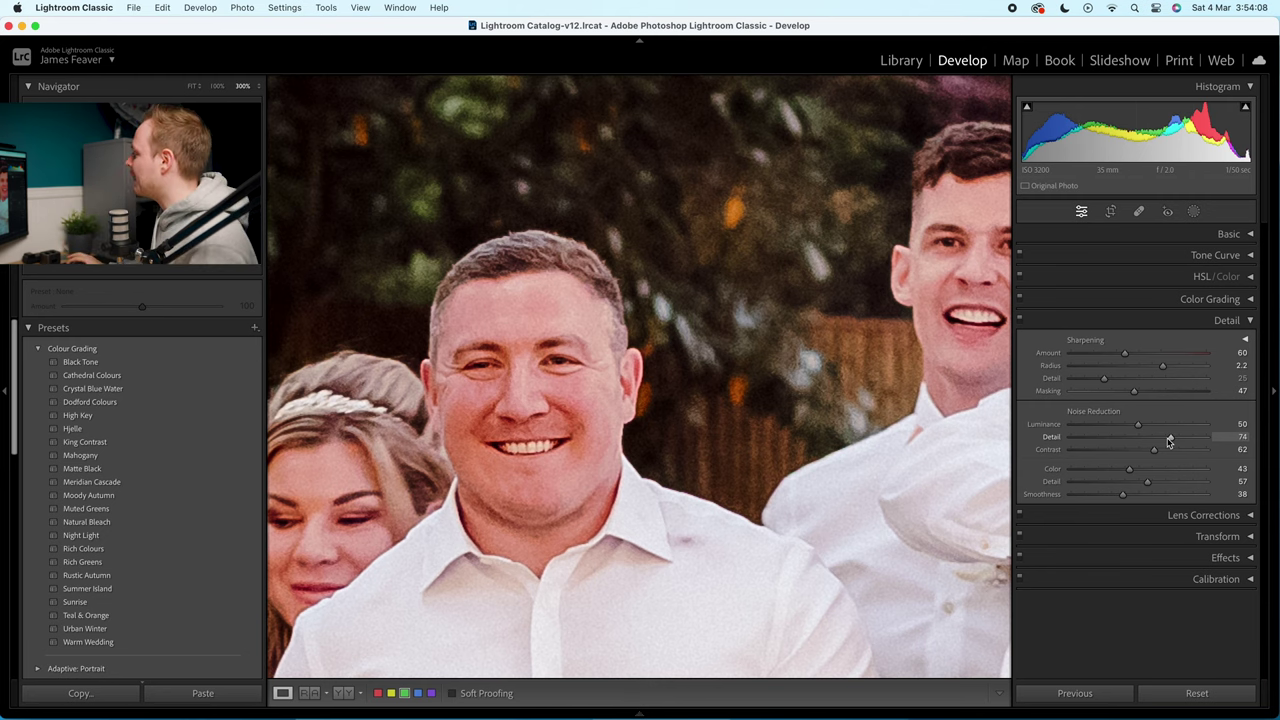
Step: Inspect the man's face at 300% with Luminance at 48, then fit the whole photo
{"action": "left_click_drag", "start_coordinate": [641, 447], "coordinate": [712, 418]}
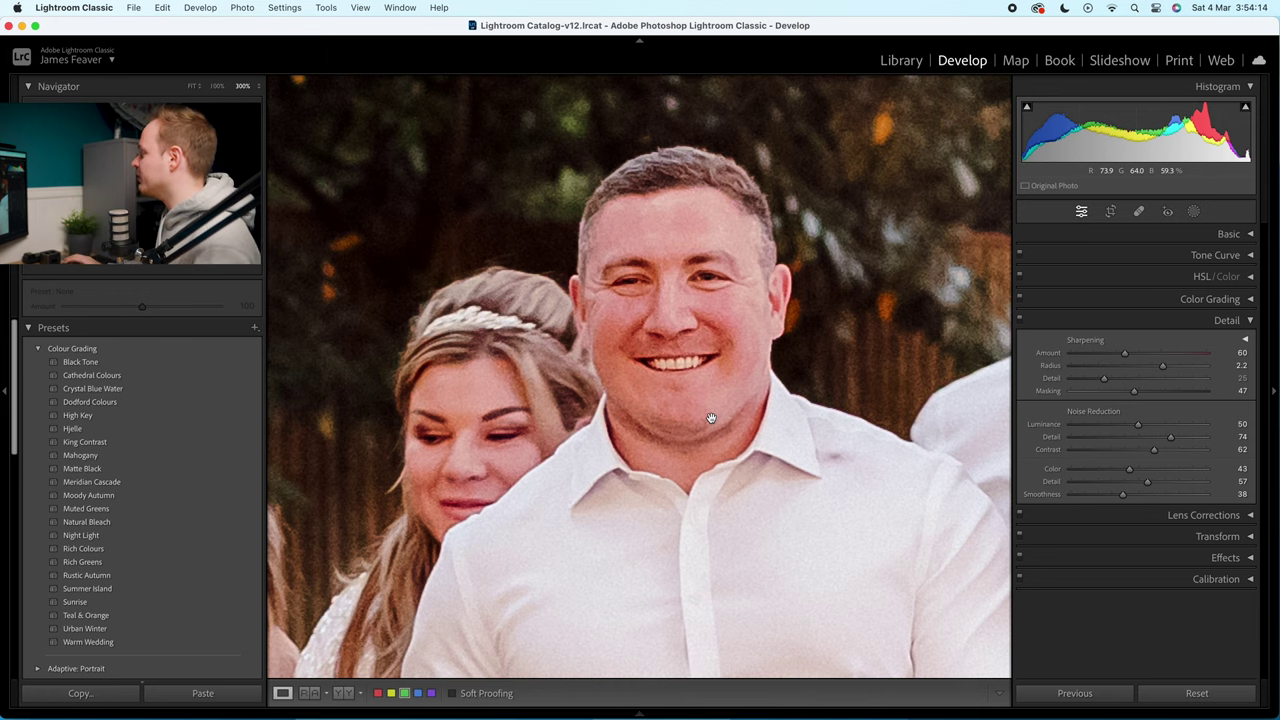
{"action": "left_click_drag", "start_coordinate": [655, 467], "coordinate": [655, 454]}
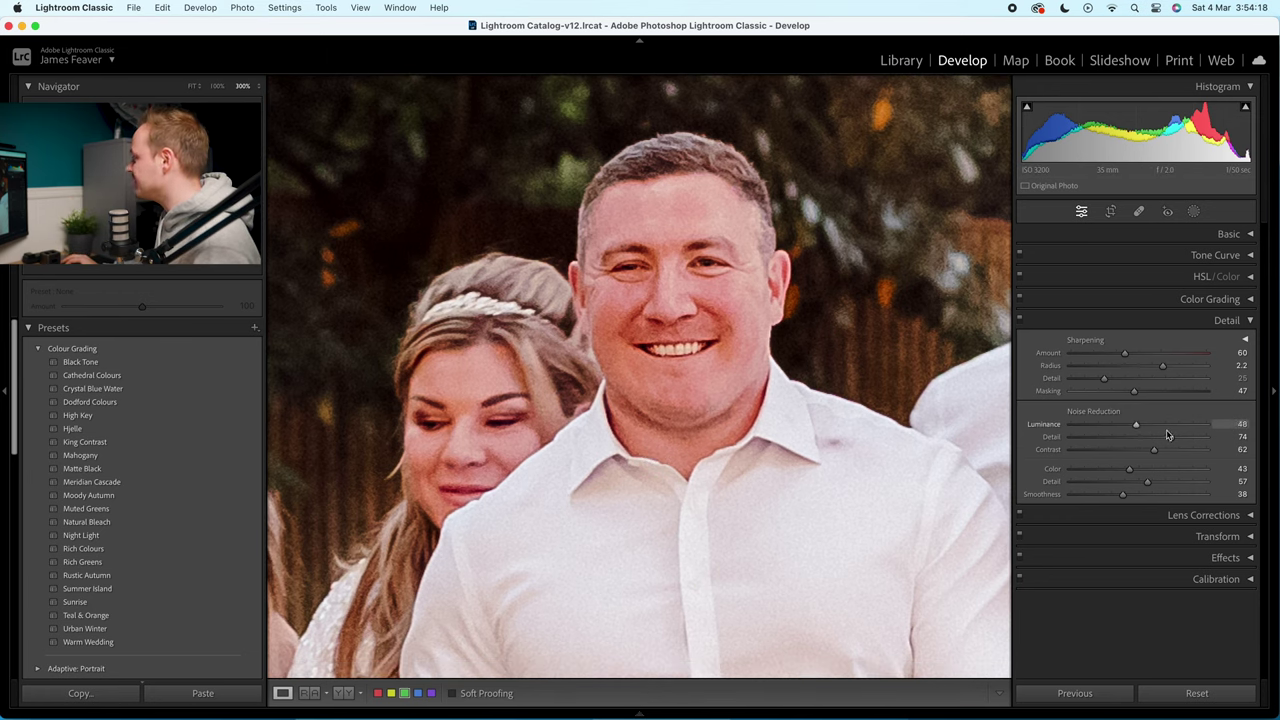
{"action": "left_click_drag", "start_coordinate": [594, 462], "coordinate": [814, 416]}
{"action": "mouse_move", "coordinate": [473, 549]}
{"action": "left_mouse_down"}
{"action": "mouse_move", "coordinate": [677, 413]}
{"action": "mouse_move", "coordinate": [290, 479]}
{"action": "left_mouse_up"}
{"action": "left_click_drag", "start_coordinate": [726, 308], "coordinate": [640, 382]}
{"action": "left_click", "coordinate": [640, 383]}
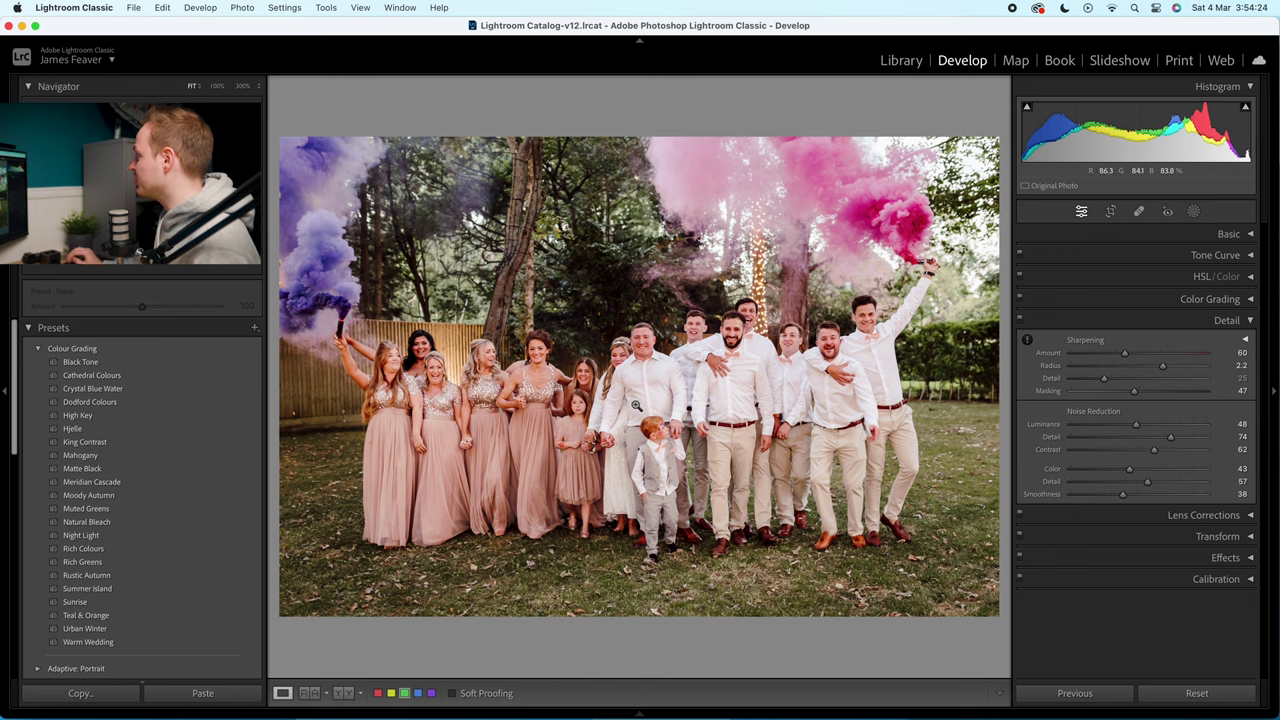
Step: Turn on the Detail panel preview and lock it onto a bridesmaid's face
{"action": "left_click", "coordinate": [632, 311]}
{"action": "left_click", "coordinate": [678, 360]}
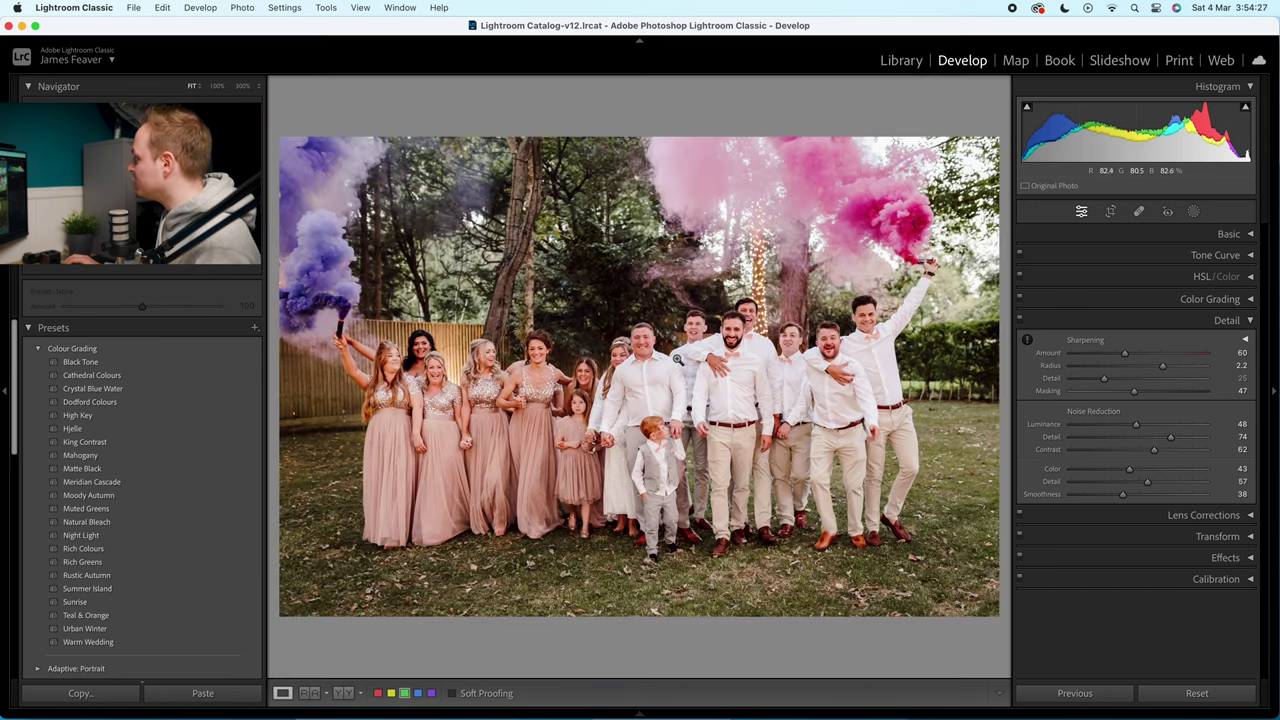
{"action": "left_click", "coordinate": [1245, 341]}
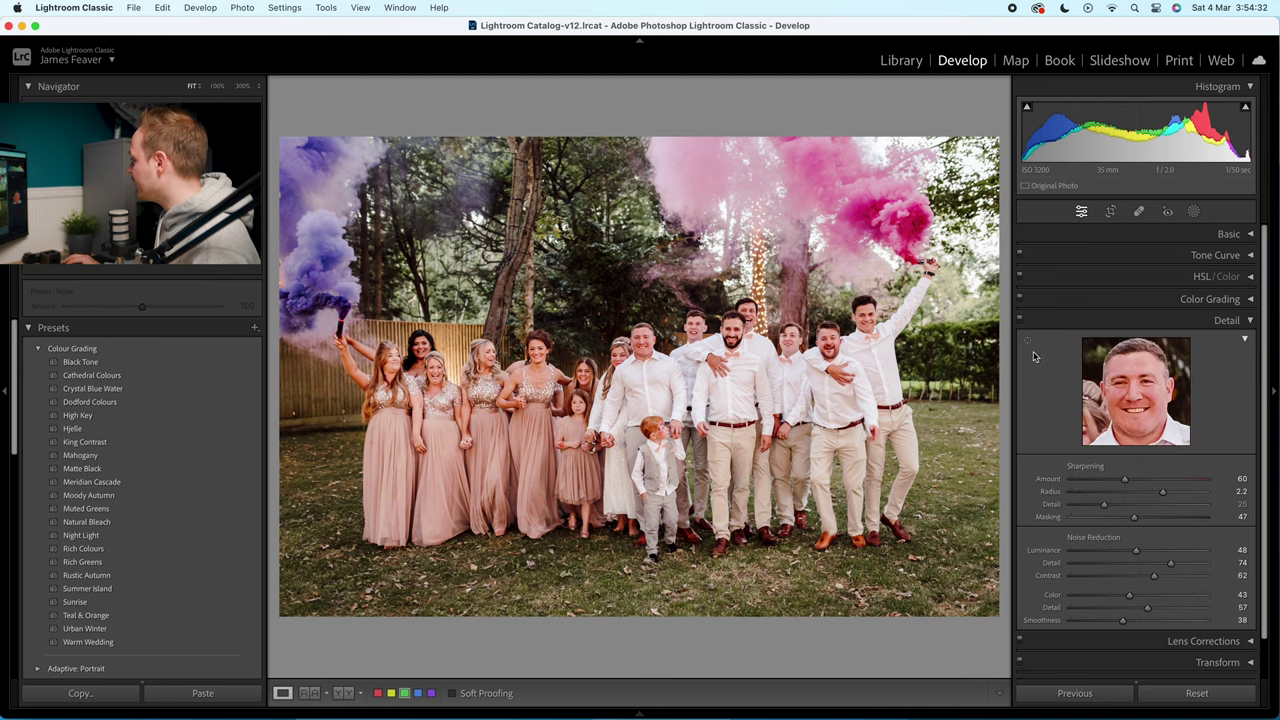
{"action": "left_click_drag", "start_coordinate": [1150, 382], "coordinate": [1147, 408]}
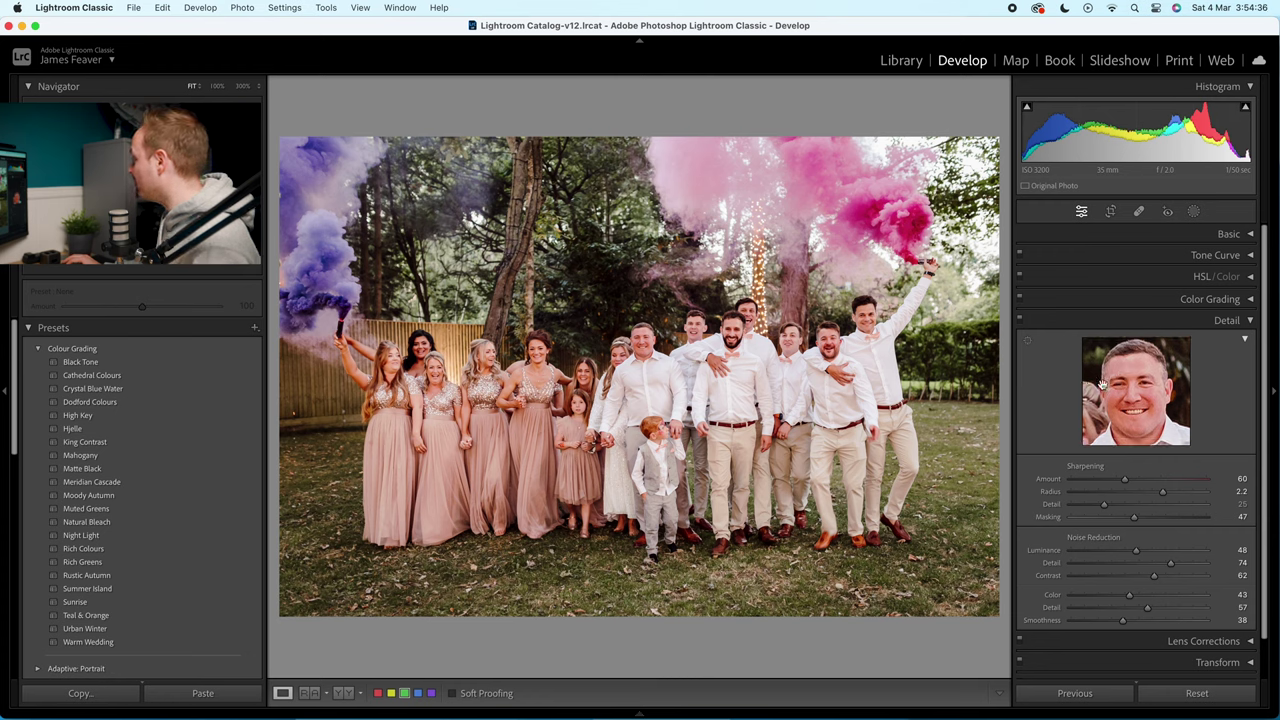
{"action": "left_click", "coordinate": [1028, 343]}
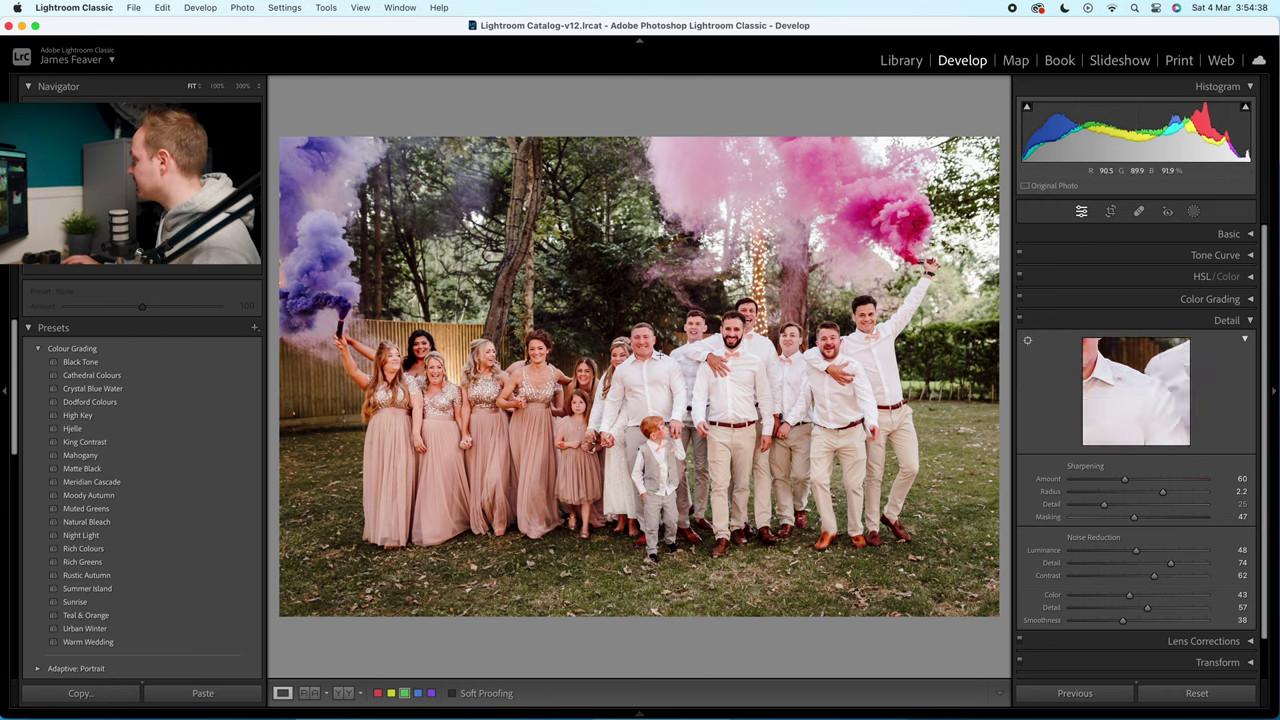
{"action": "left_click", "coordinate": [620, 350]}
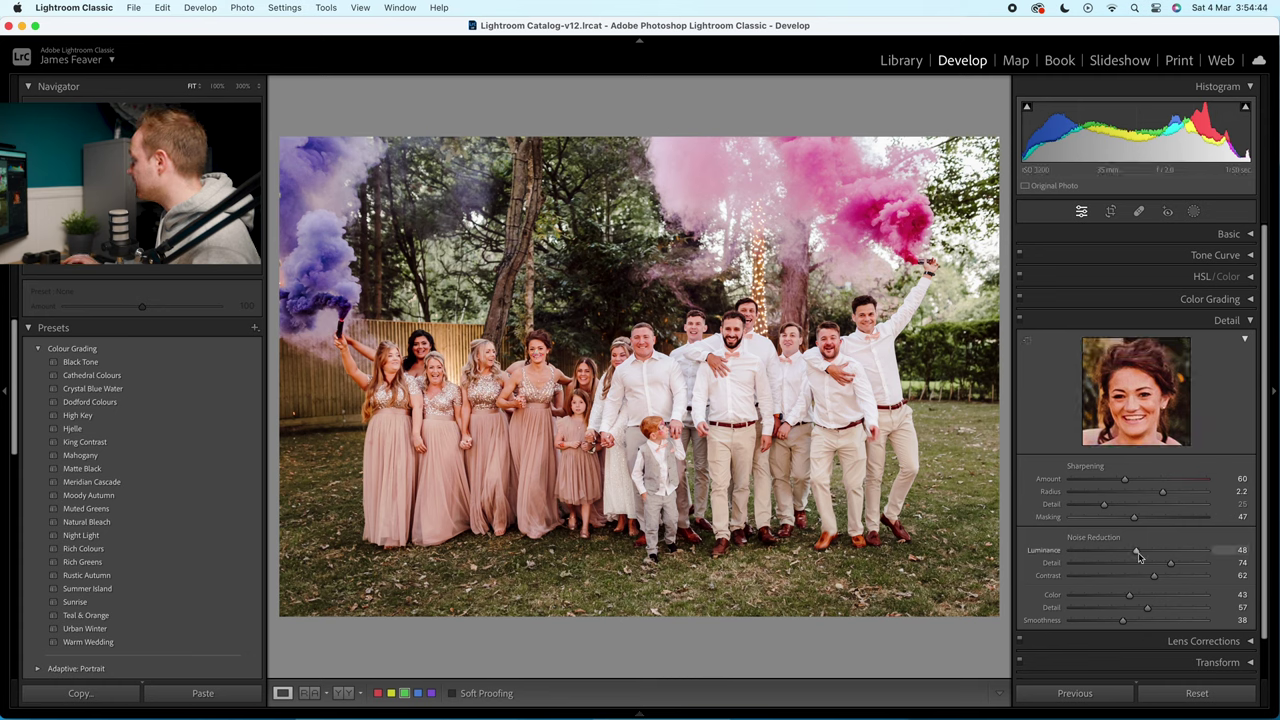
Step: Compare Luminance noise reduction at 0, settle it at 41, and collapse the Detail panel
{"action": "left_click_drag", "start_coordinate": [1121, 552], "coordinate": [1068, 552]}
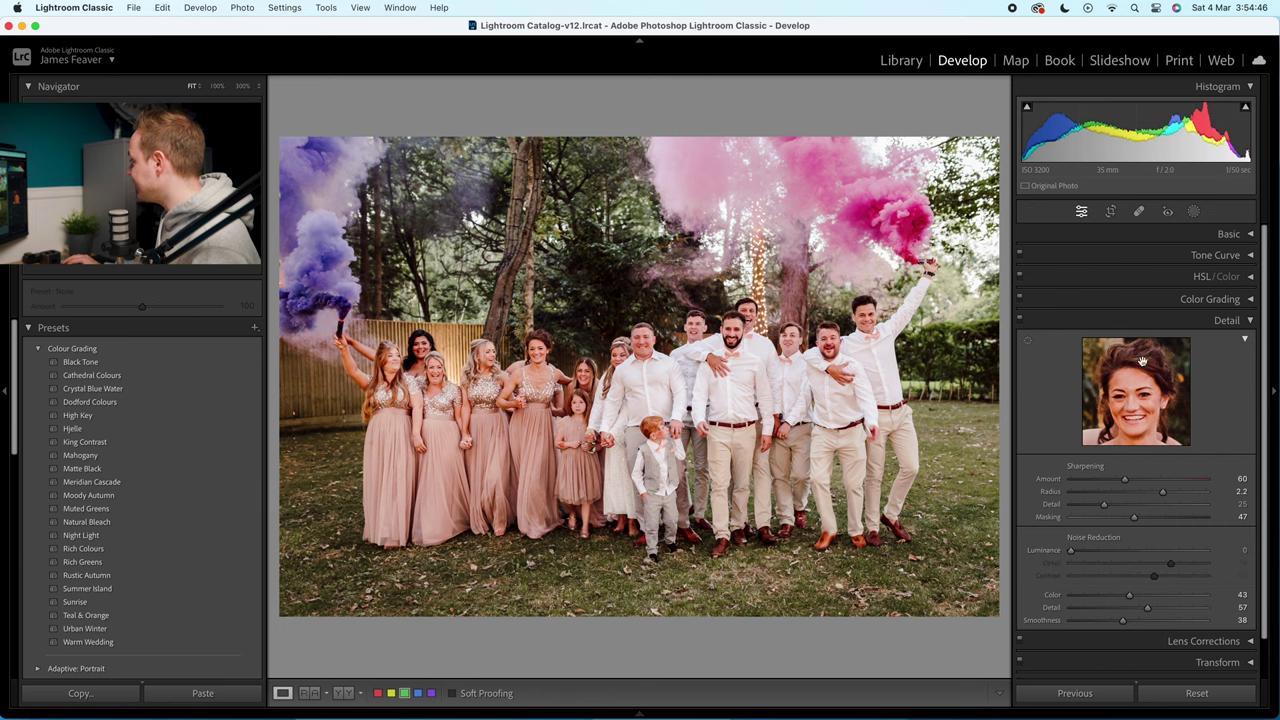
{"action": "left_click", "coordinate": [548, 372]}
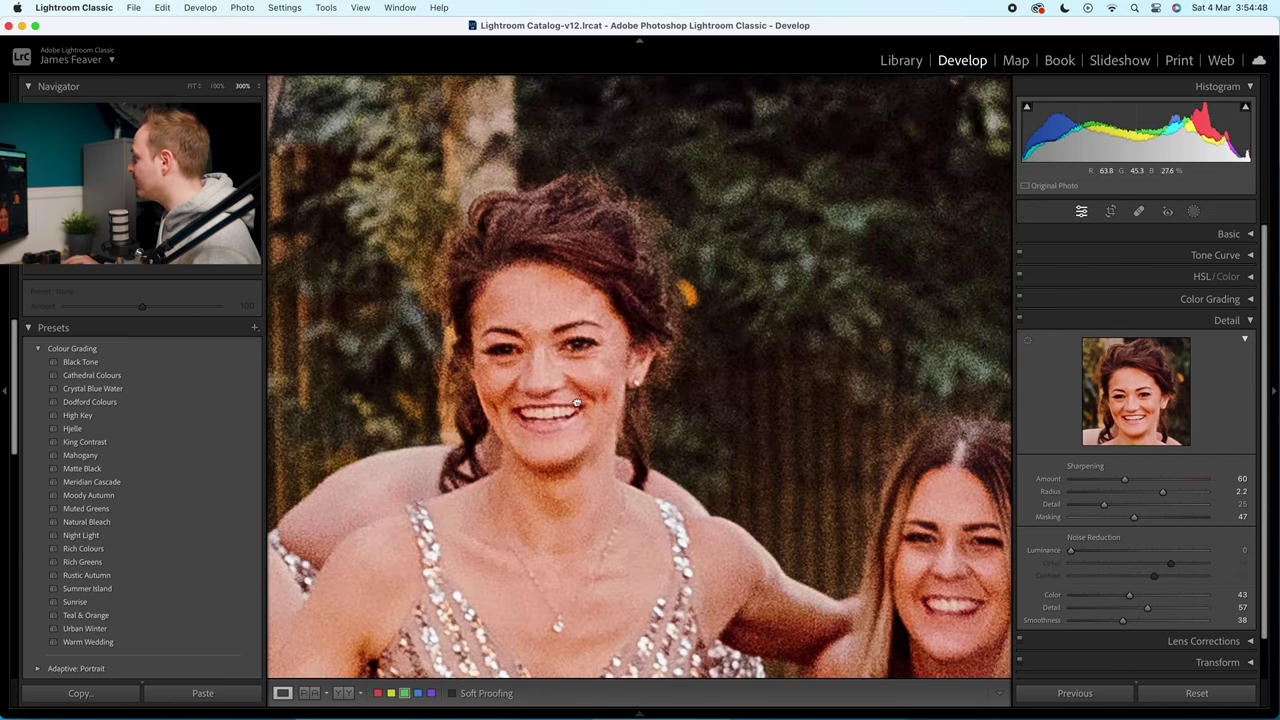
{"action": "left_click_drag", "start_coordinate": [1068, 552], "coordinate": [1120, 556]}
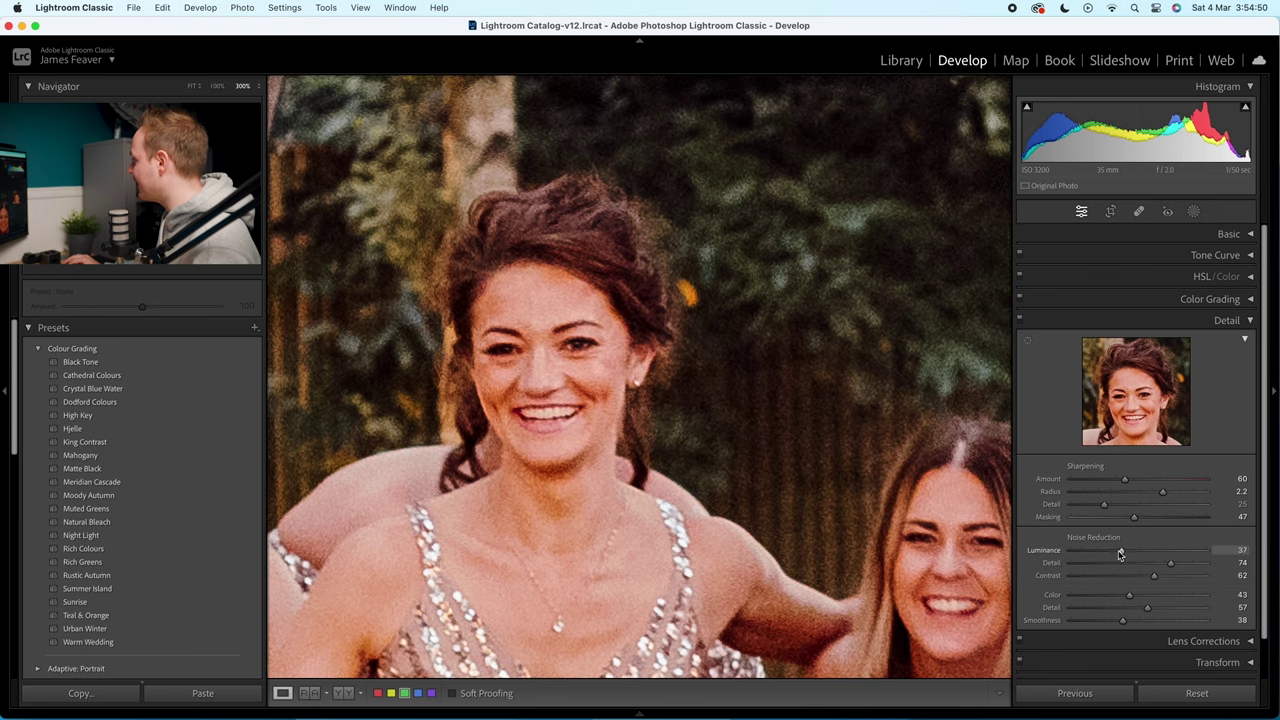
{"action": "left_click", "coordinate": [523, 420]}
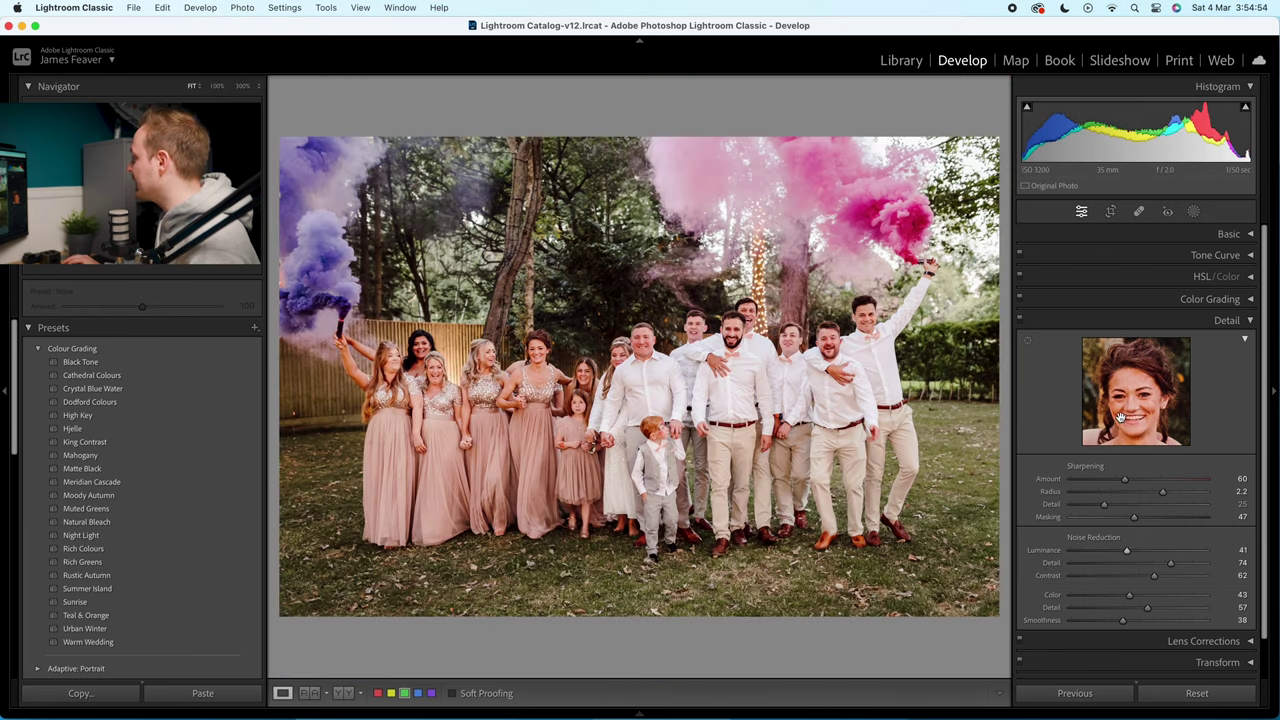
{"action": "left_click", "coordinate": [1249, 322]}
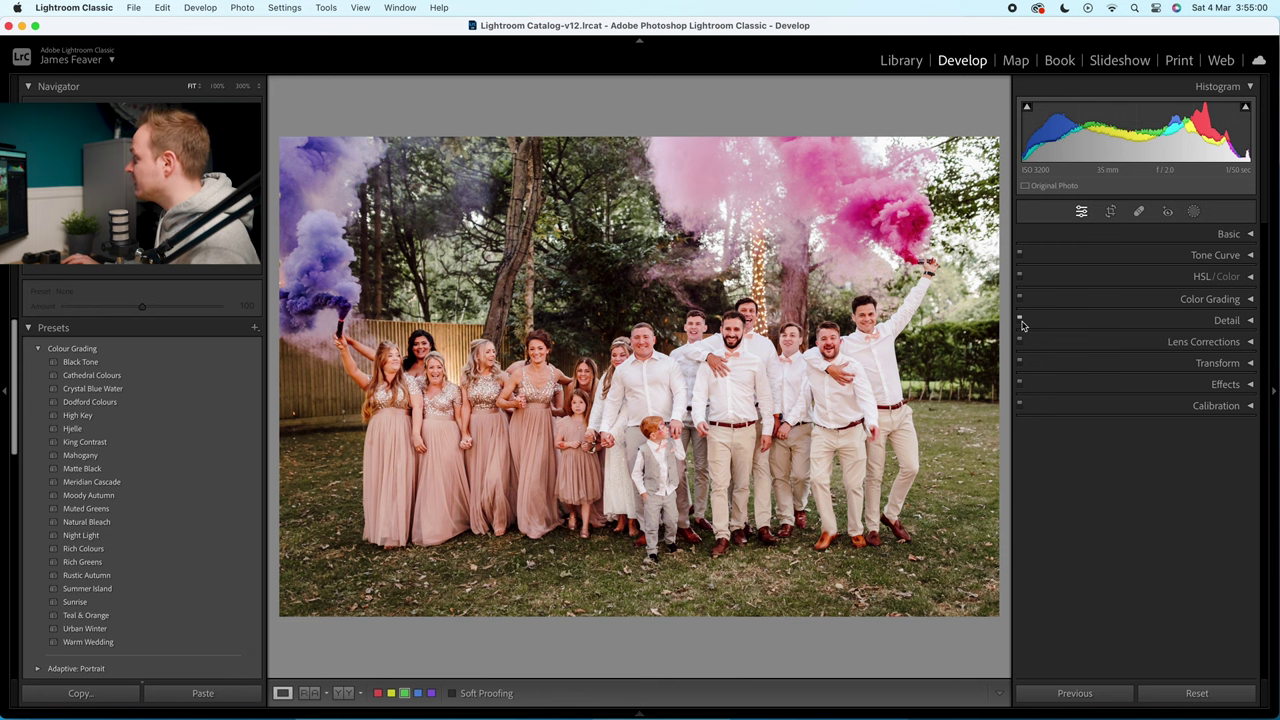
Step: Zoom to 300% on the groom's face, return to full view, and re-expand the Detail panel
{"action": "key", "text": "z"}
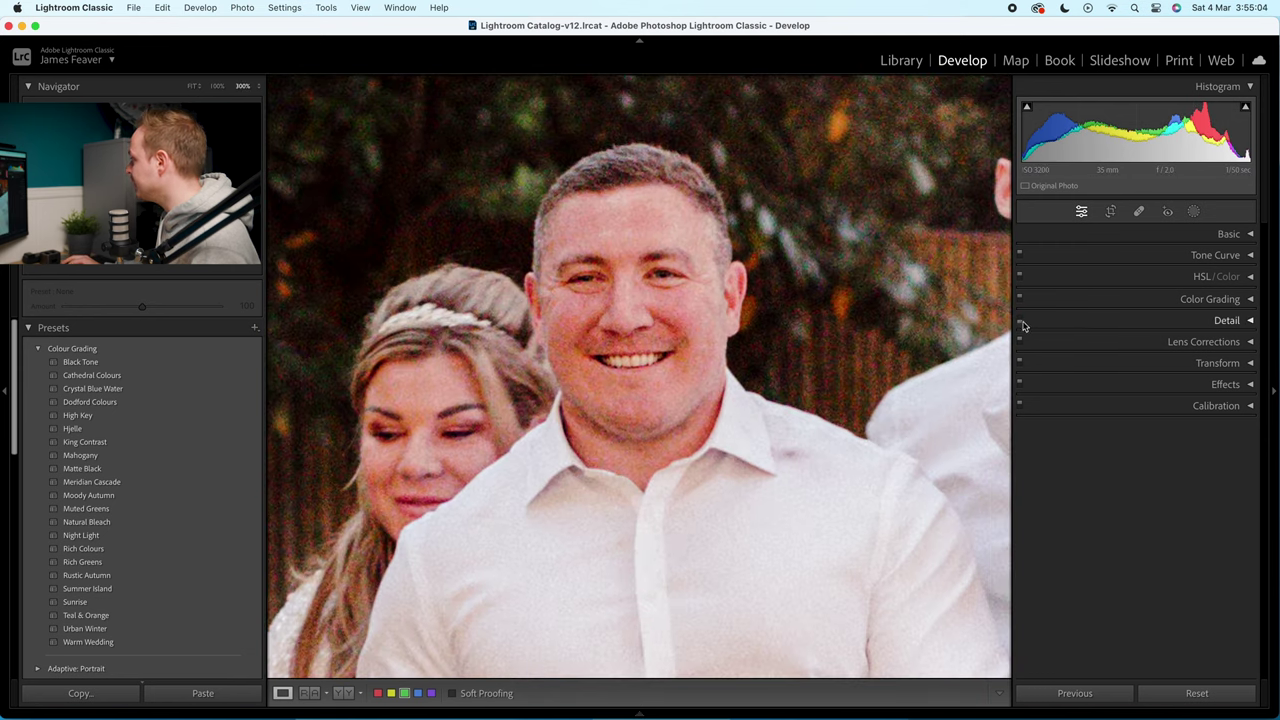
{"action": "left_click_drag", "start_coordinate": [662, 253], "coordinate": [610, 299]}
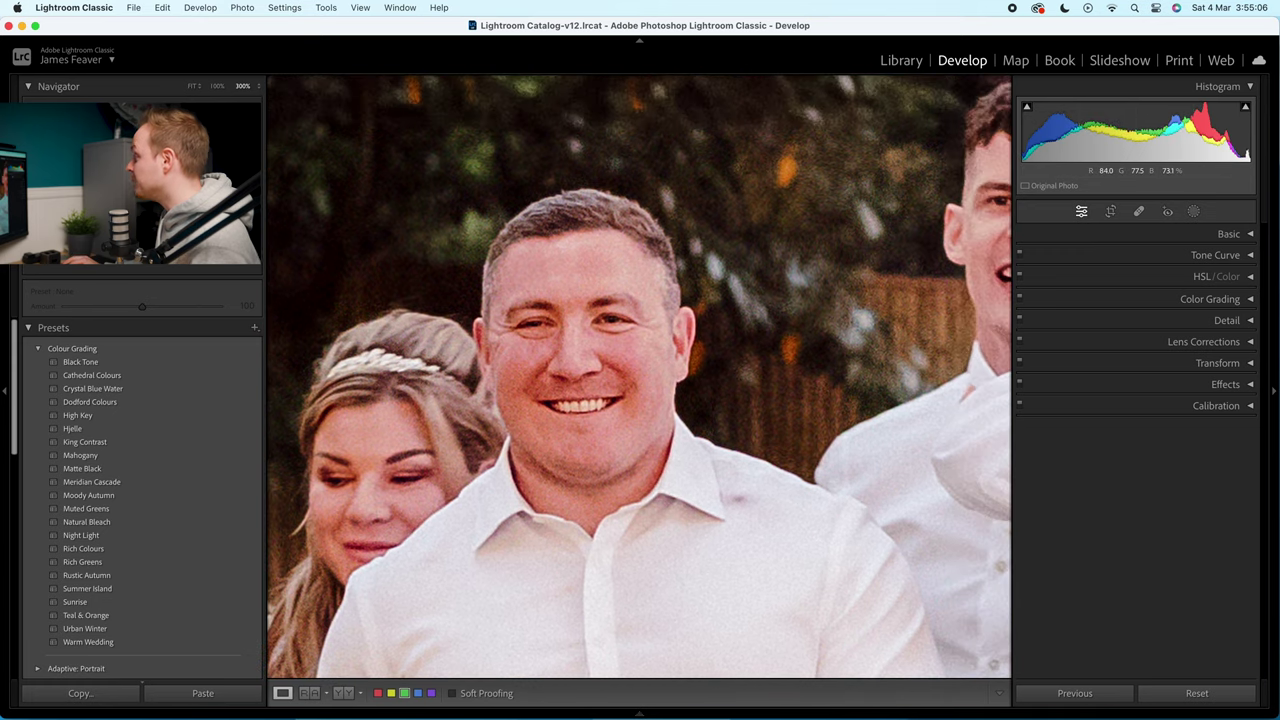
{"action": "left_click", "coordinate": [603, 392]}
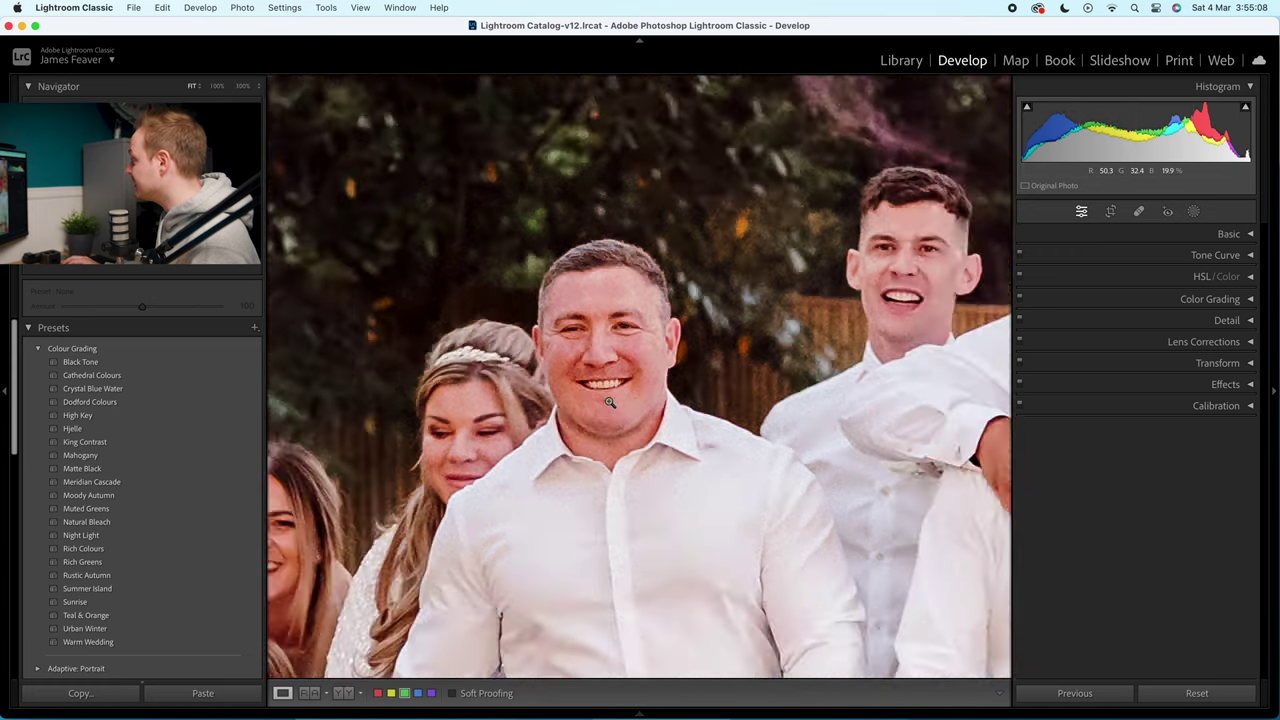
{"action": "left_click", "coordinate": [1250, 320]}
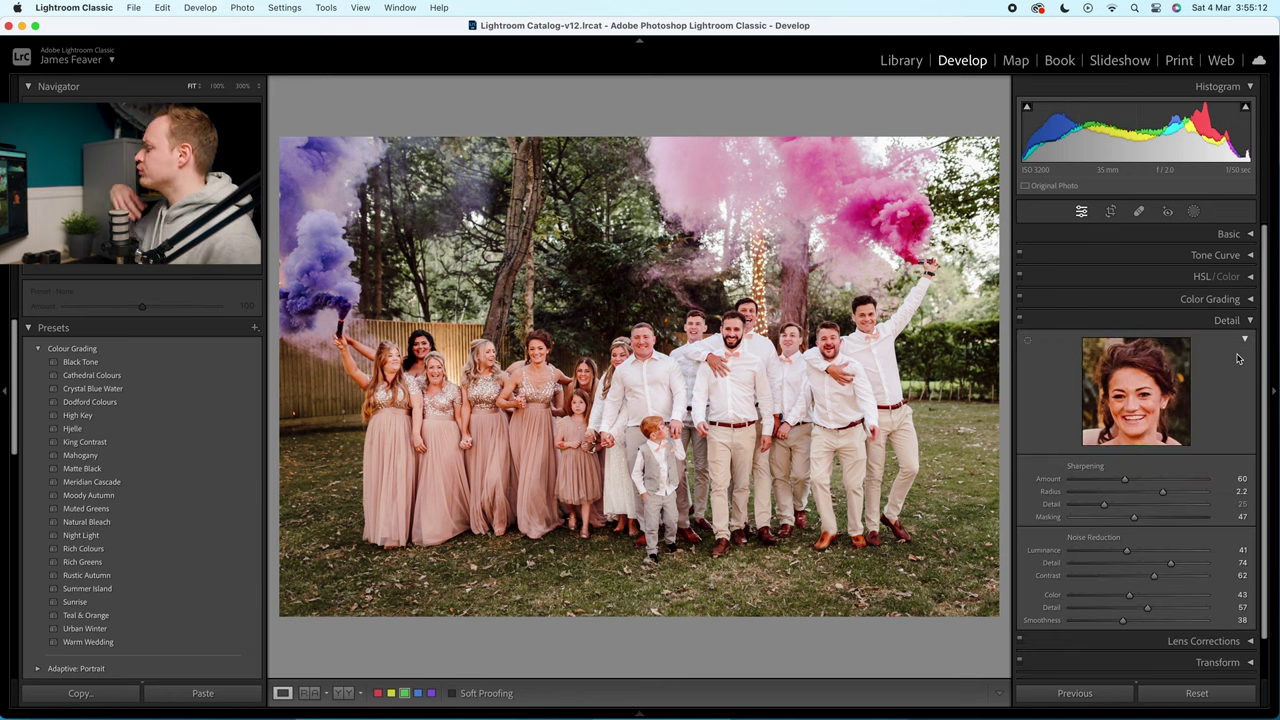